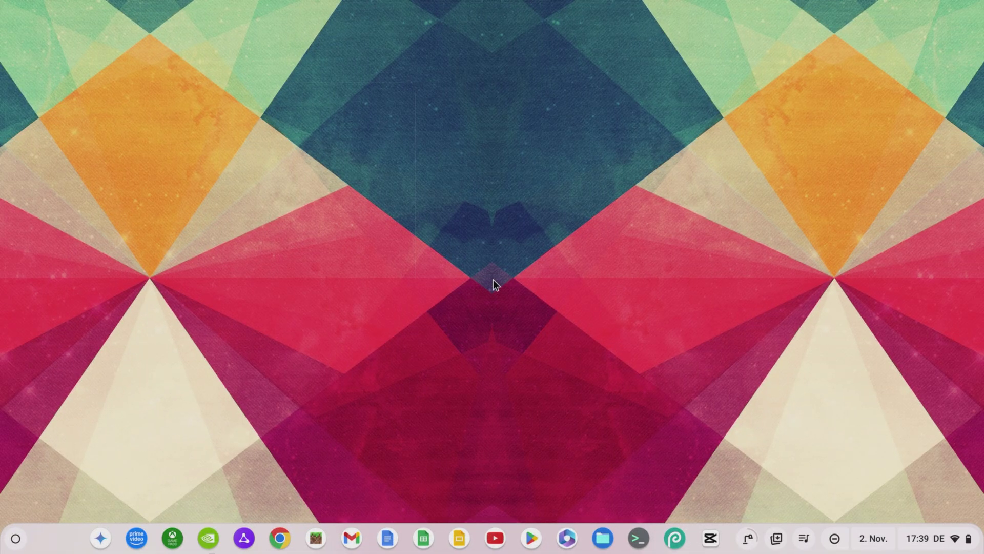
Bring up the Quick Insert panel with Search+F and point at its Neu new-item entry
{"action": "key", "text": "super+f"}
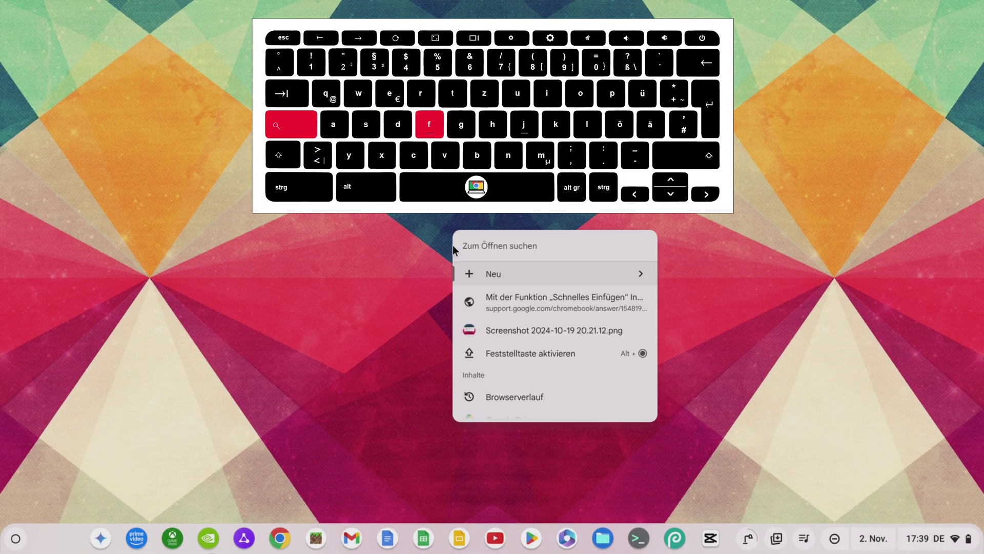
{"action": "mouse_move", "coordinate": [528, 279]}
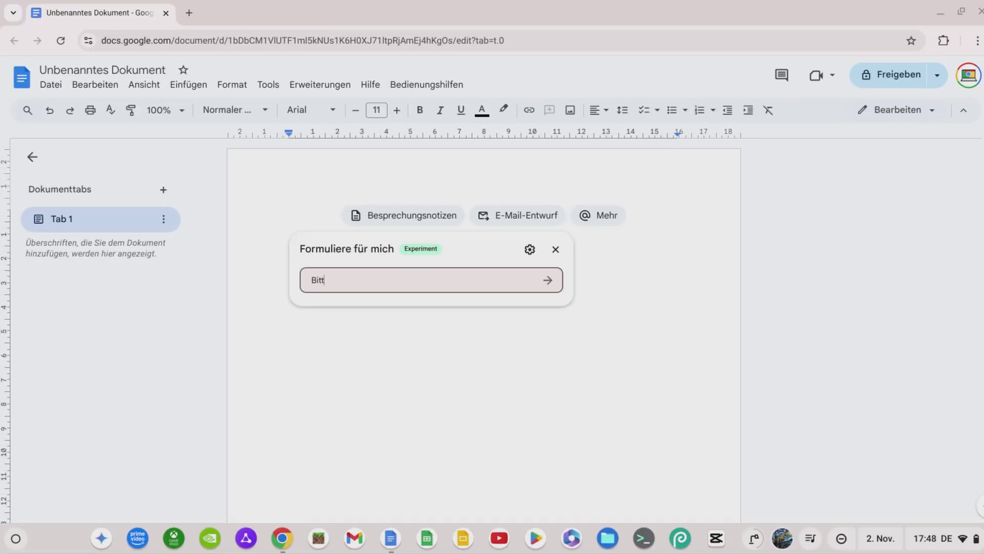
Have Help me write draft a Kündigung to a Hausratversicherung and insert it into the document
{"action": "type", "text": "te sch"}
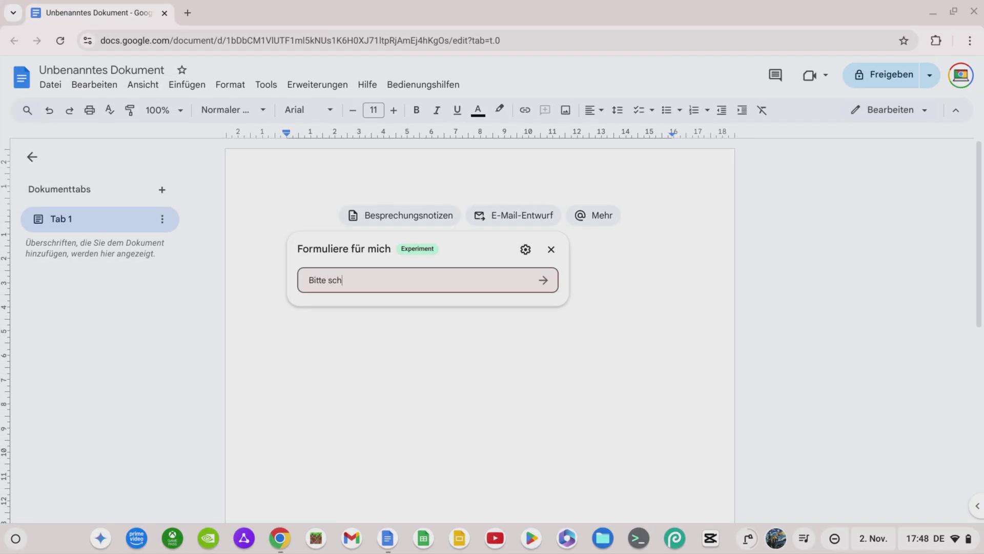
{"action": "type", "text": "reibe eine Kündigung an ein"}
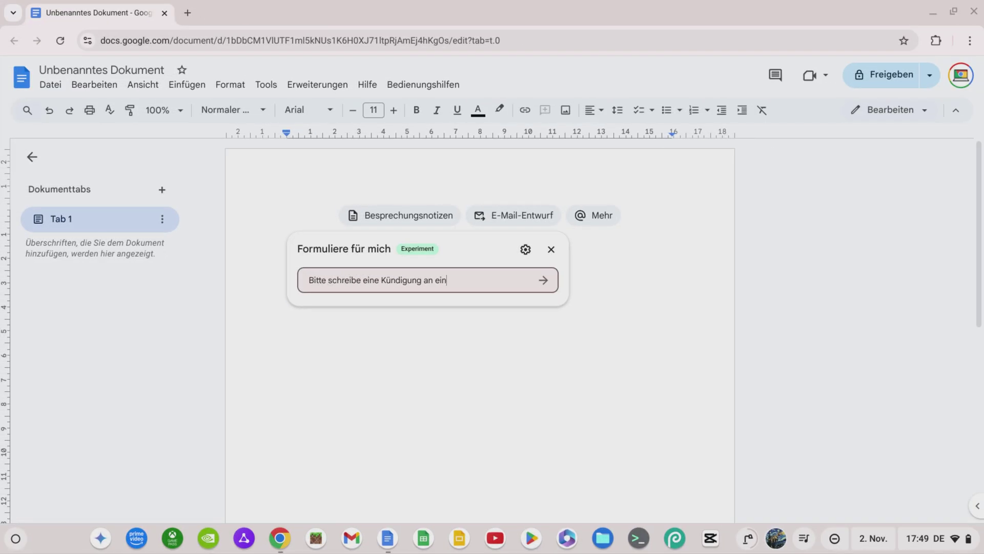
{"action": "type", "text": "e Hausratversicherung"}
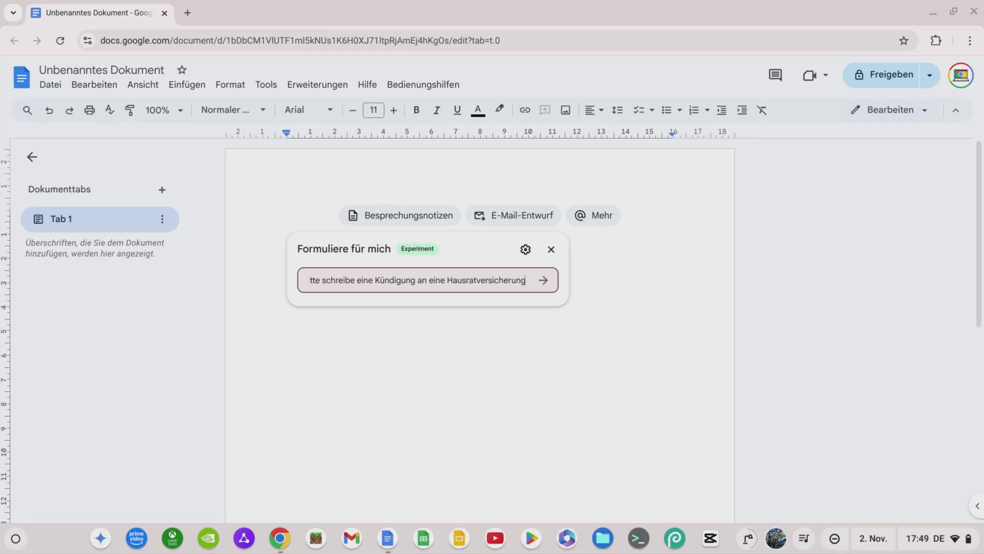
{"action": "key", "text": "Return"}
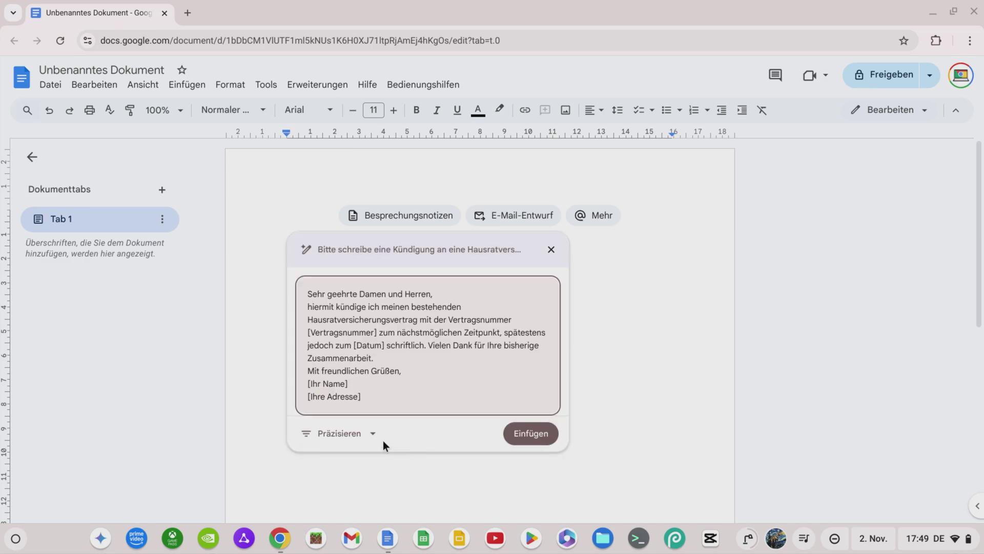
{"action": "left_click", "coordinate": [359, 434]}
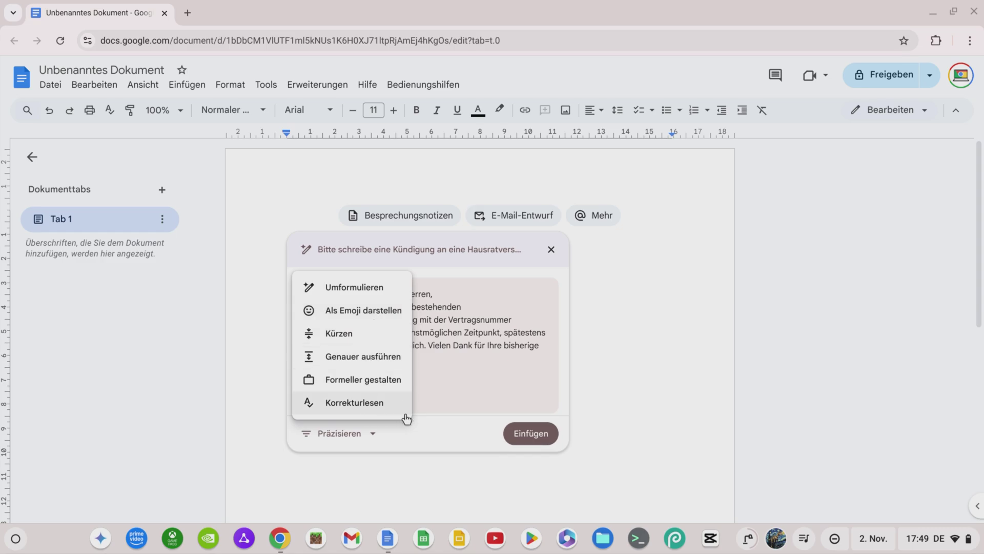
{"action": "left_click", "coordinate": [448, 433]}
{"action": "left_click", "coordinate": [531, 433]}
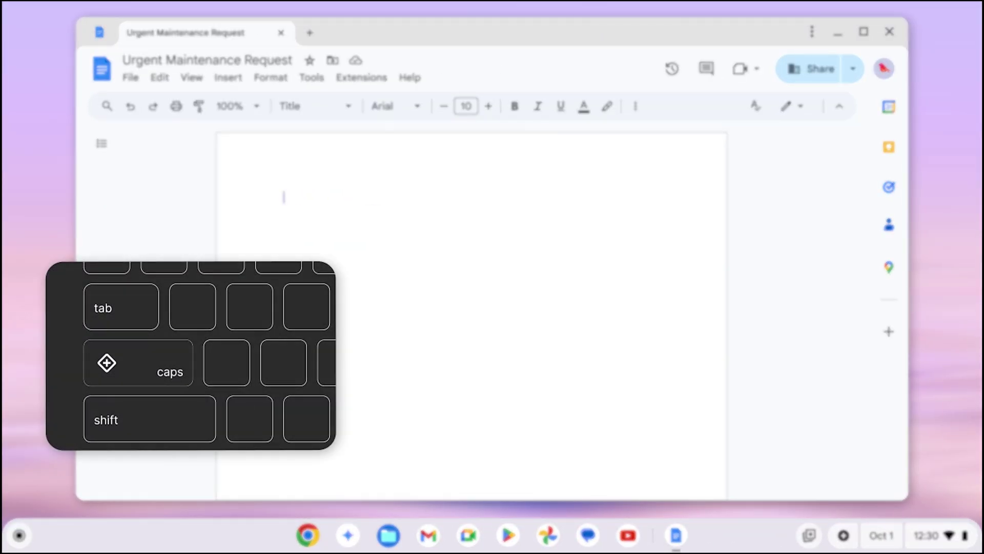
Open Quick Insert in the document and request a letter to the landlord about the power outage
{"action": "key", "text": "super+f"}
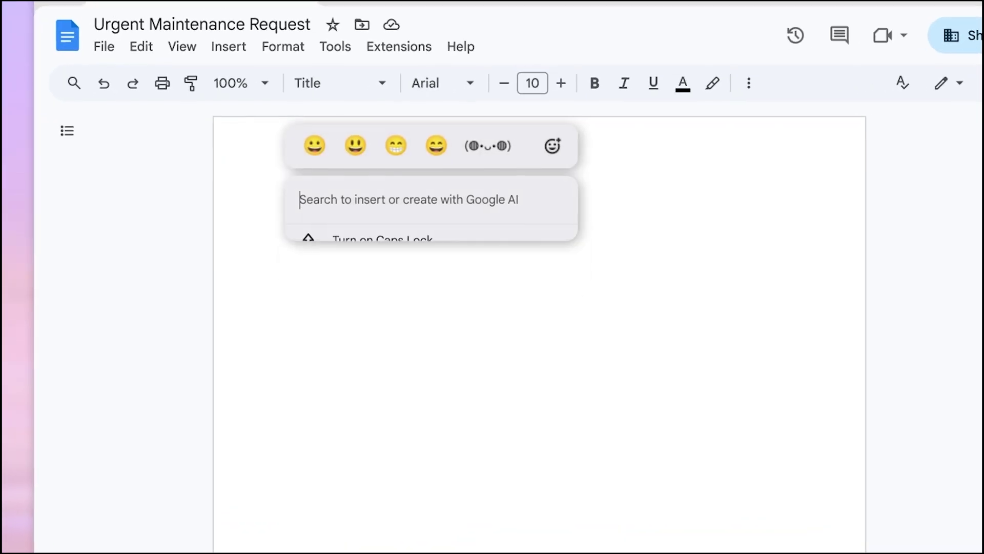
{"action": "type", "text": "Write a letter to my landlord."}
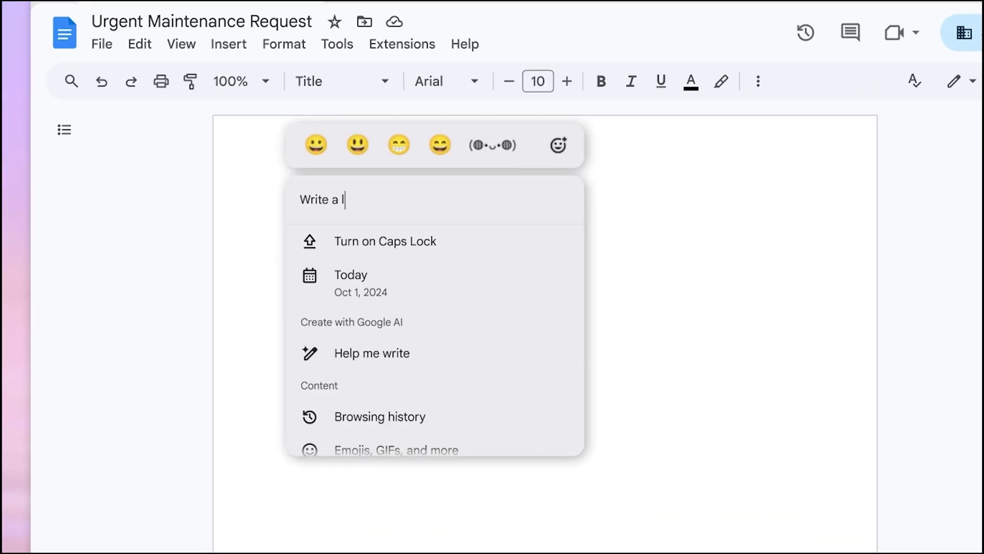
{"action": "type", "text": " My power has been out since early this morning and I need he"}
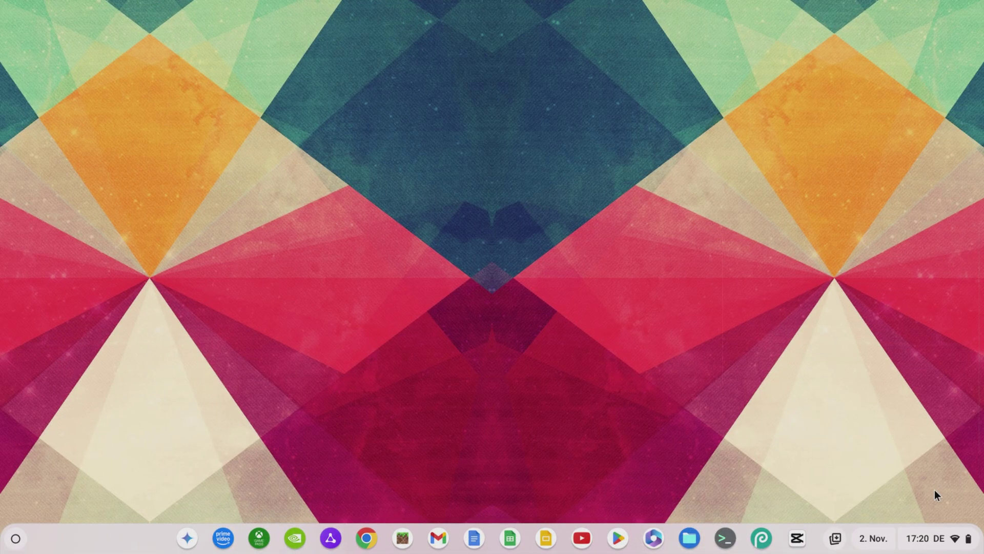
Open Focus mode from quick settings and add the task 'YouTube-Video erstellen' under Google Tasks
{"action": "left_click", "coordinate": [925, 538]}
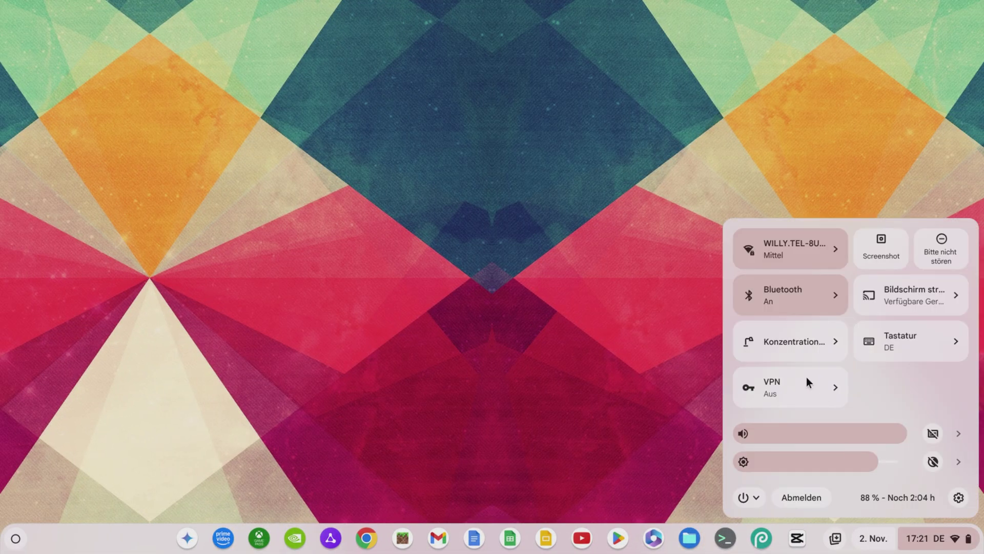
{"action": "left_click", "coordinate": [829, 339]}
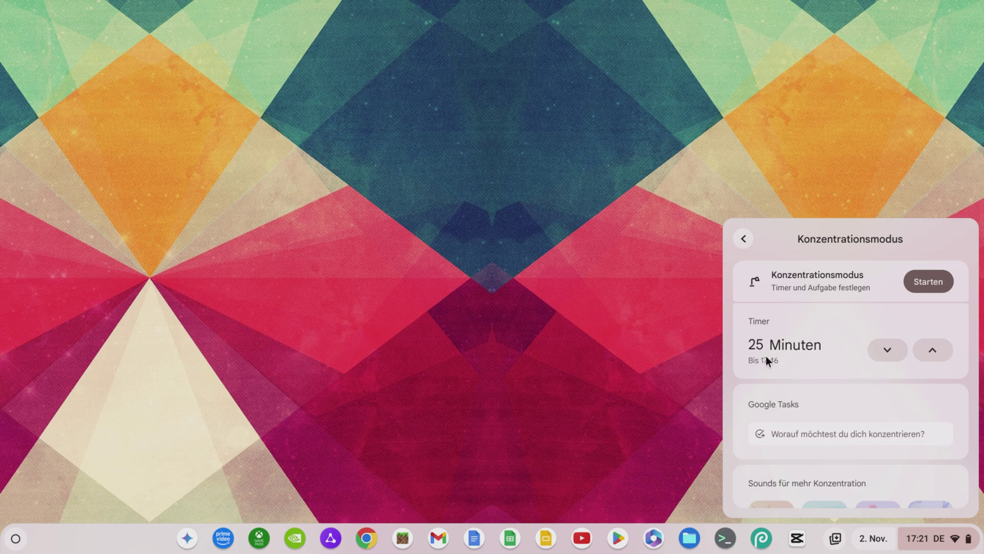
{"action": "scroll", "coordinate": [807, 355], "scroll_direction": "down", "scroll_amount": 3}
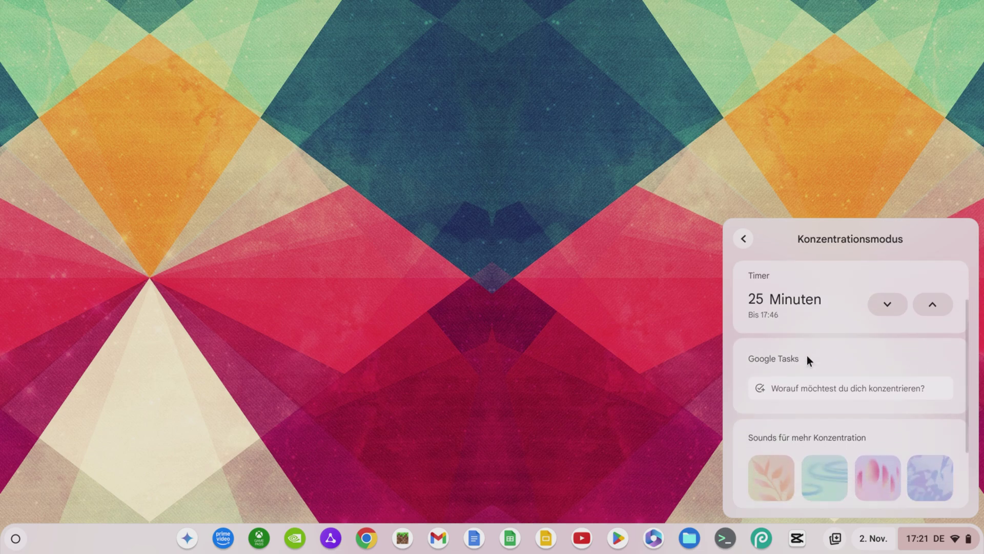
{"action": "left_click", "coordinate": [779, 356]}
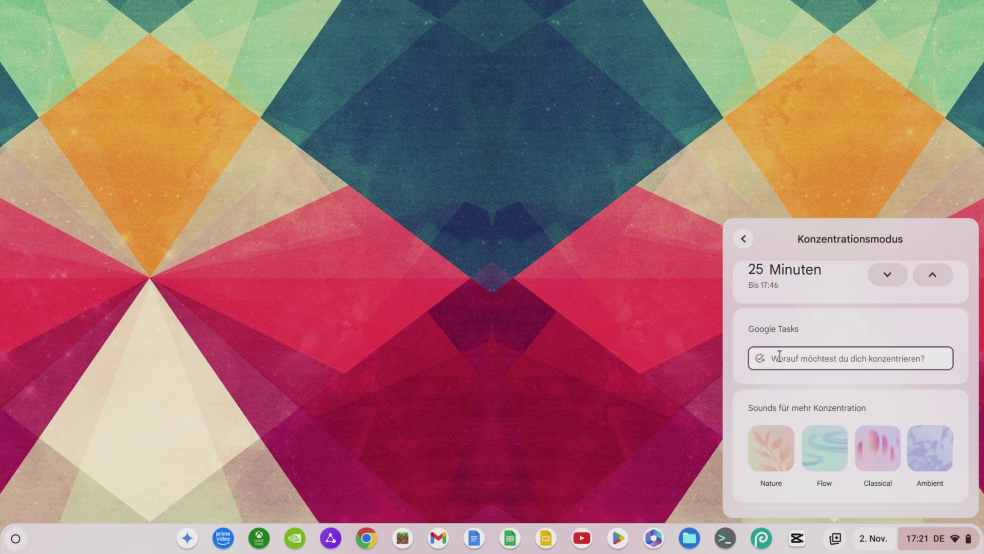
{"action": "type", "text": "YouTube-V"}
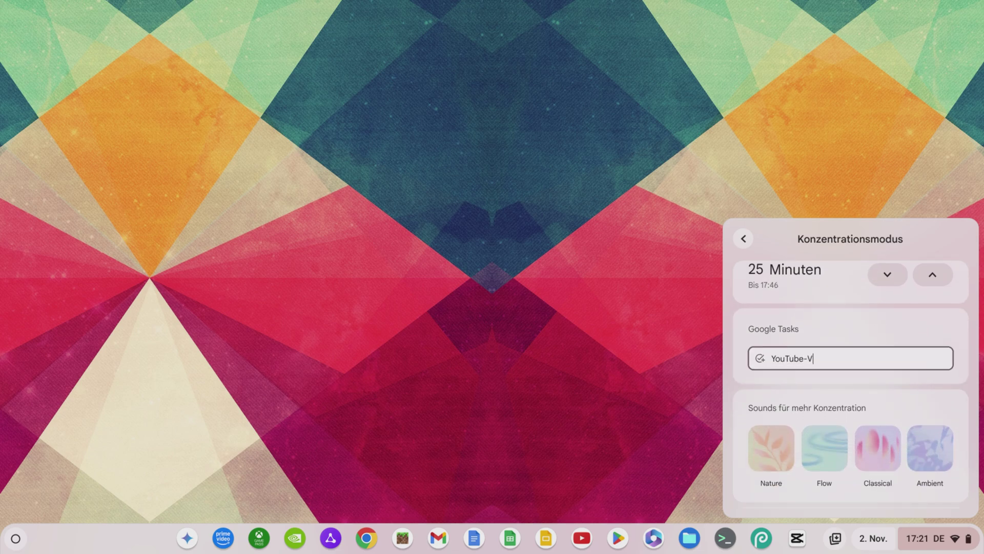
{"action": "type", "text": "ideo erstellen"}
{"action": "key", "text": "Return"}
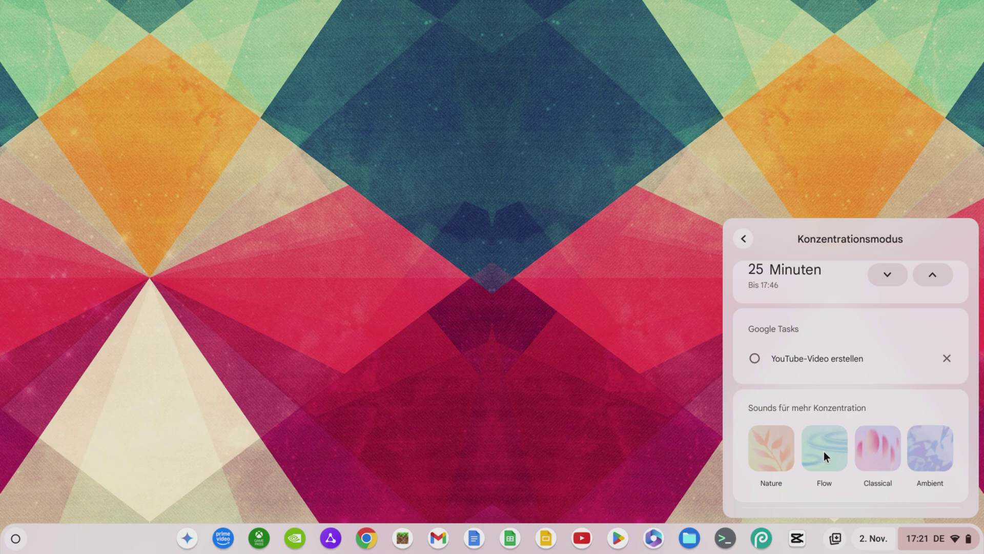
{"action": "scroll", "coordinate": [823, 450], "scroll_direction": "down", "scroll_amount": 2}
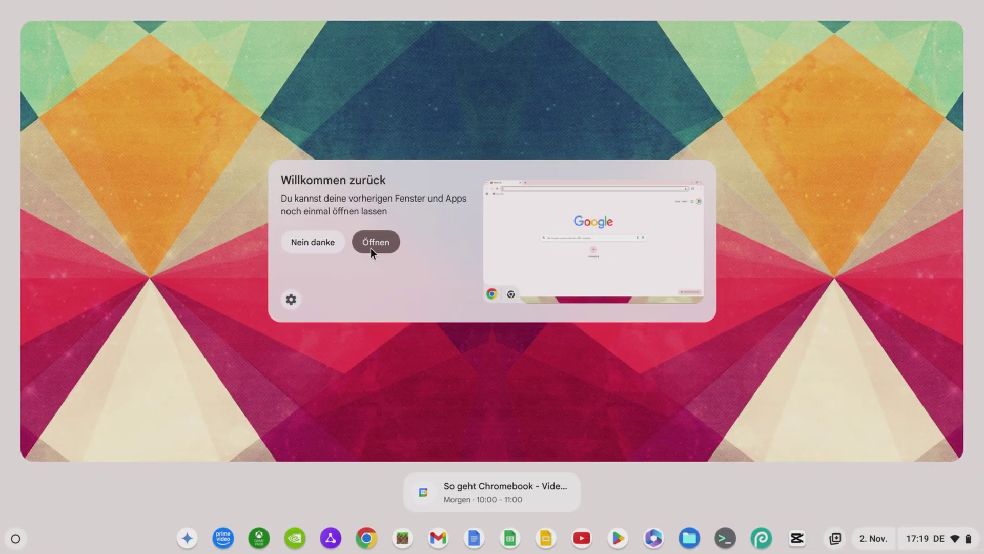
Reveal the Willkommen zurück restore choices: Jedes Mal fragen, Immer öffnen and Aus
{"action": "left_click", "coordinate": [291, 302]}
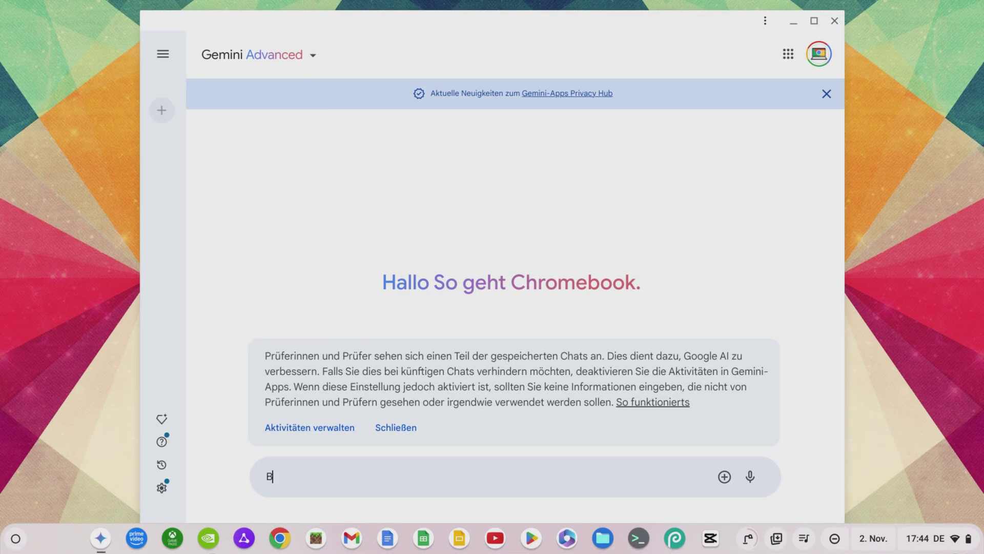
Have Gemini create a dinosaur in Van Gogh style, view the image, then open quick settings
{"action": "type", "text": "Bitte"}
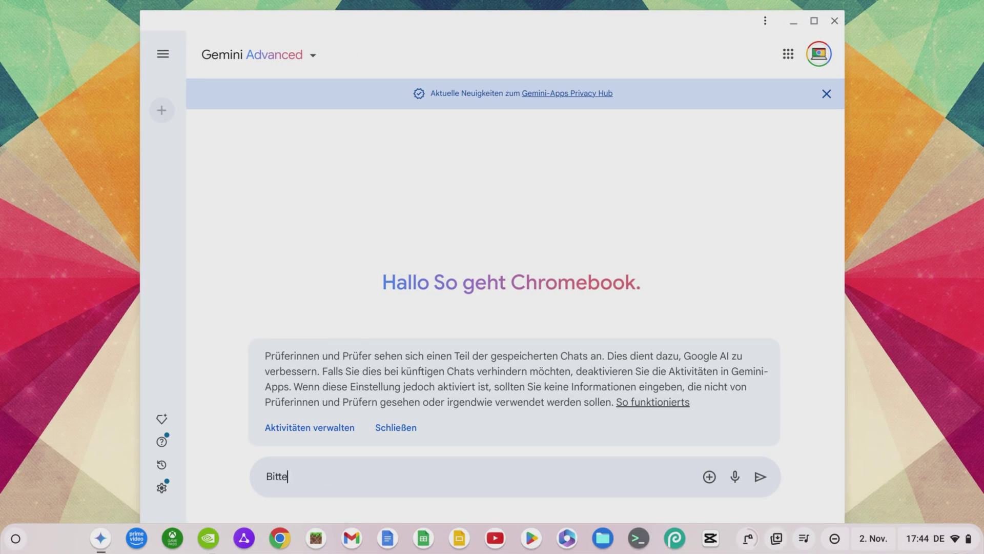
{"action": "type", "text": " erstell einen Dino"}
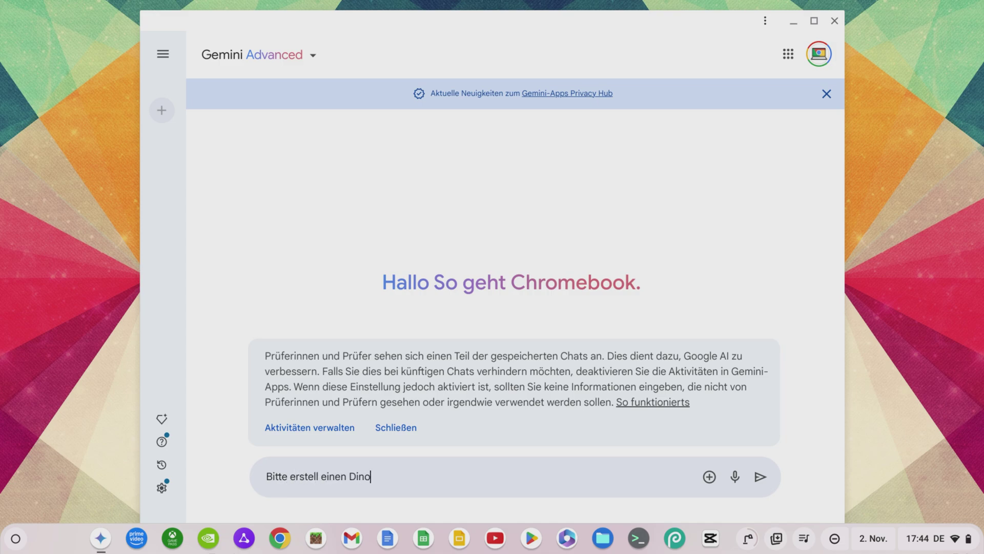
{"action": "type", "text": "saurier im Van Gogh Stil"}
{"action": "key", "text": "Return"}
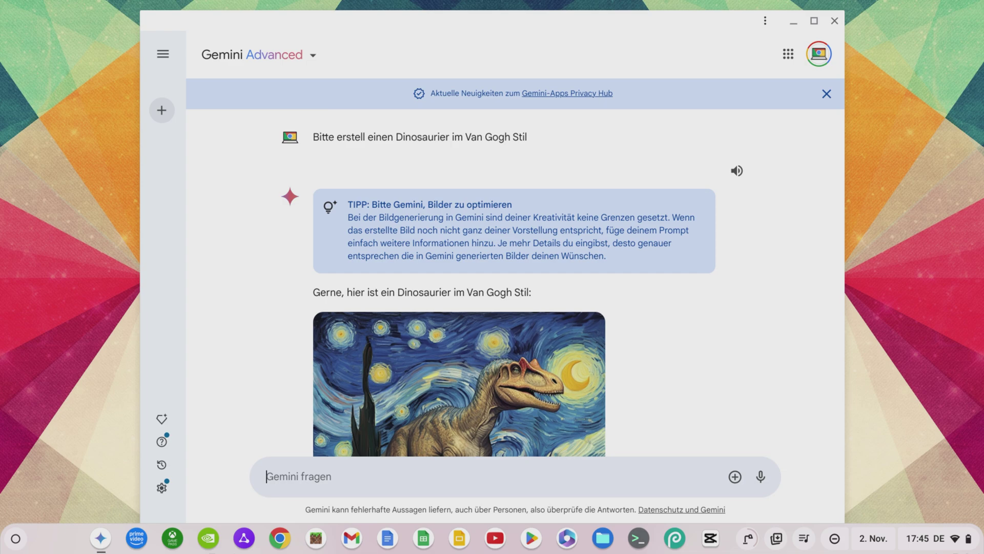
{"action": "scroll", "coordinate": [719, 389], "scroll_direction": "down", "scroll_amount": 3}
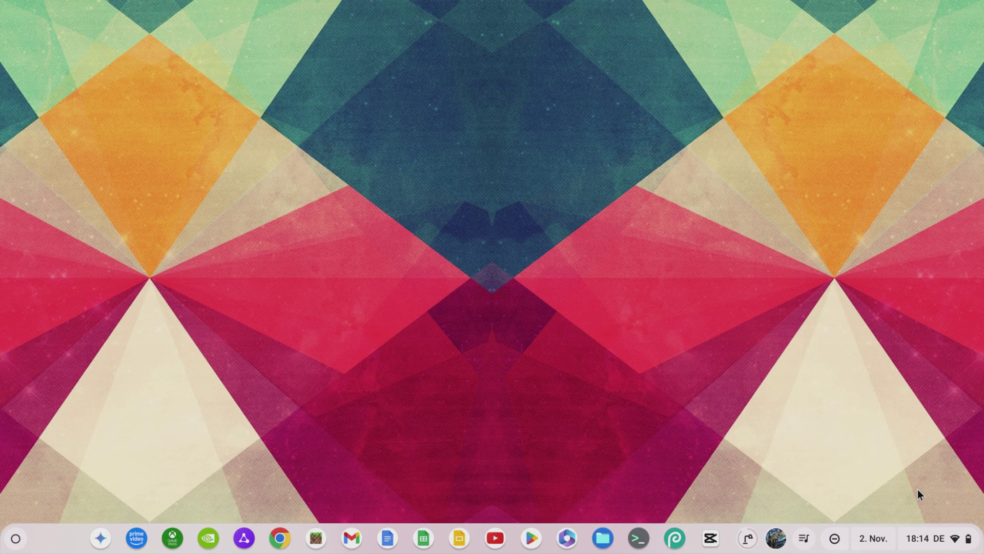
{"action": "left_click", "coordinate": [931, 537]}
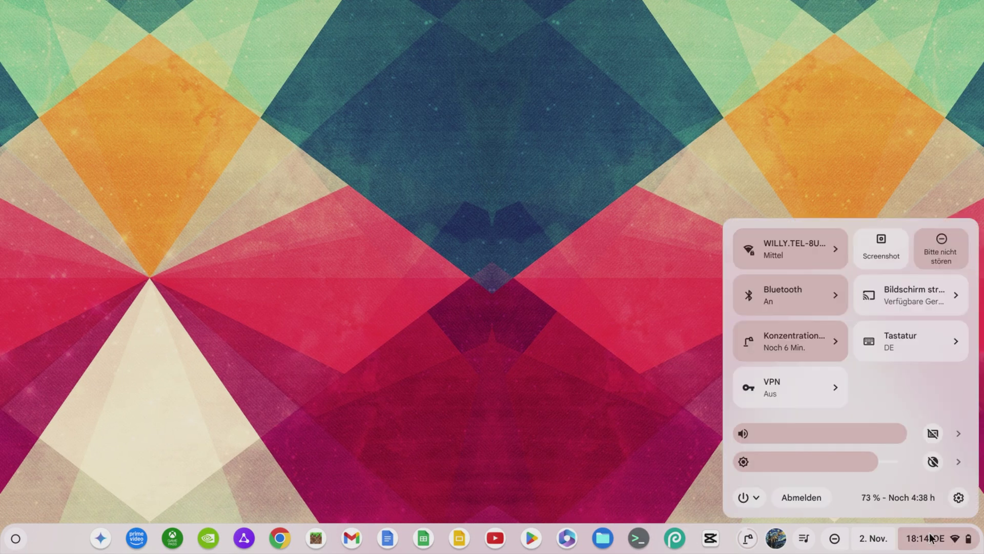
Go to the OneDrive page under Systemeinstellungen in ChromeOS Settings
{"action": "left_click", "coordinate": [959, 498]}
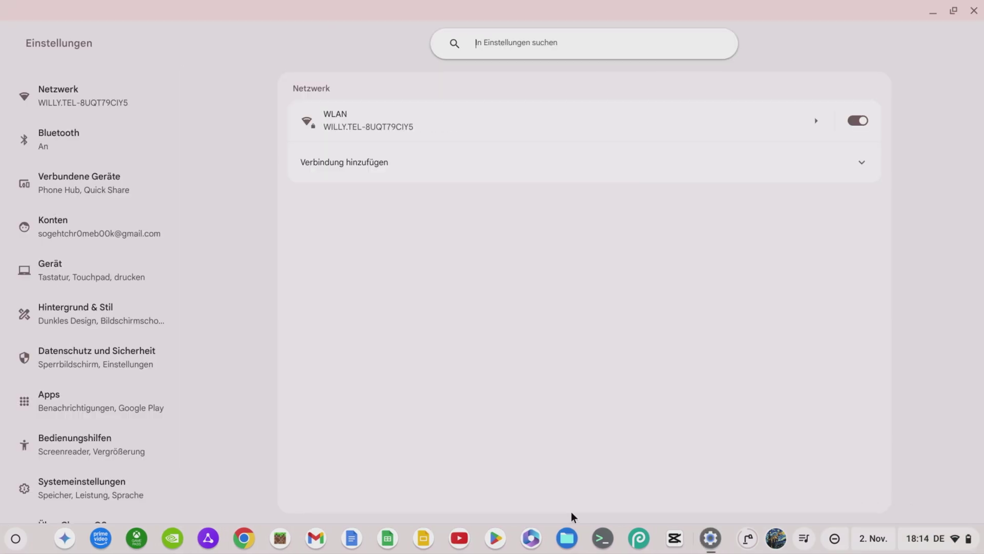
{"action": "left_click", "coordinate": [133, 494]}
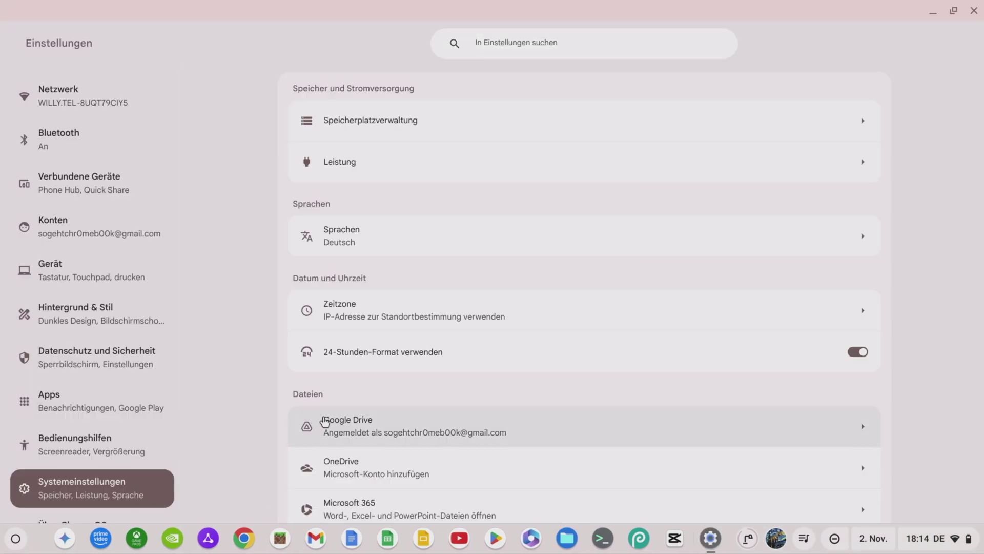
{"action": "scroll", "coordinate": [325, 420], "scroll_direction": "down", "scroll_amount": 3}
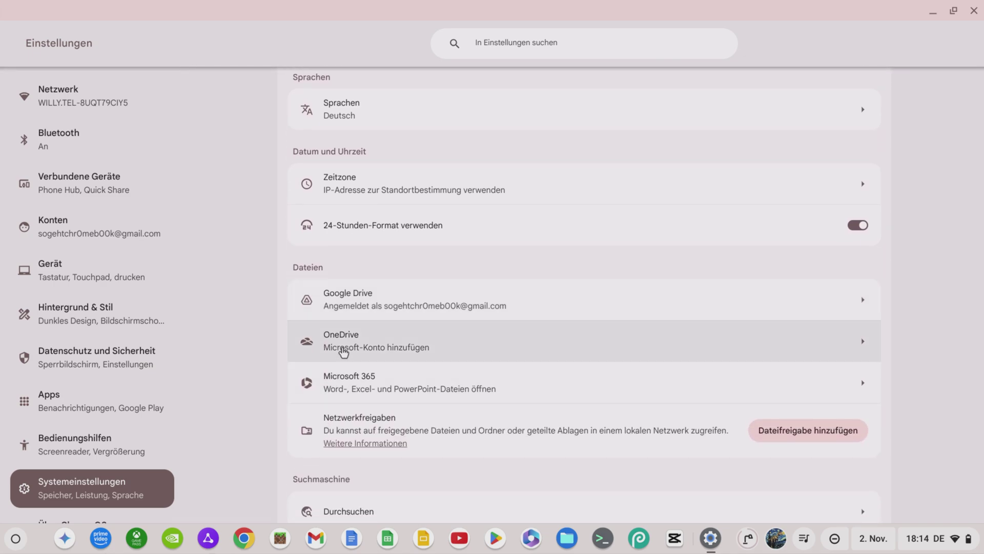
{"action": "left_click", "coordinate": [344, 352]}
Connect OneDrive by signing in with the Microsoft account e-mail and accepting the permissions
{"action": "left_click", "coordinate": [851, 145]}
{"action": "left_click", "coordinate": [627, 405]}
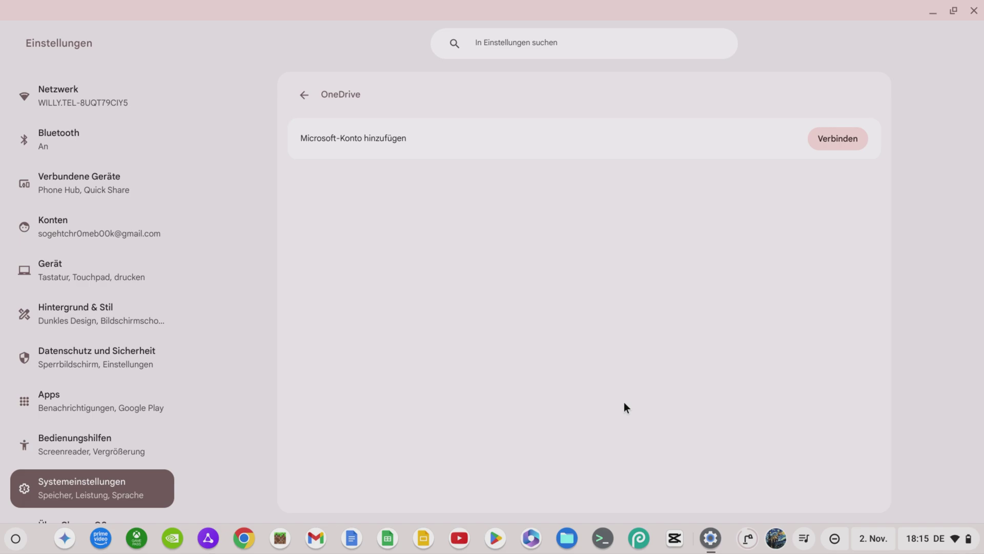
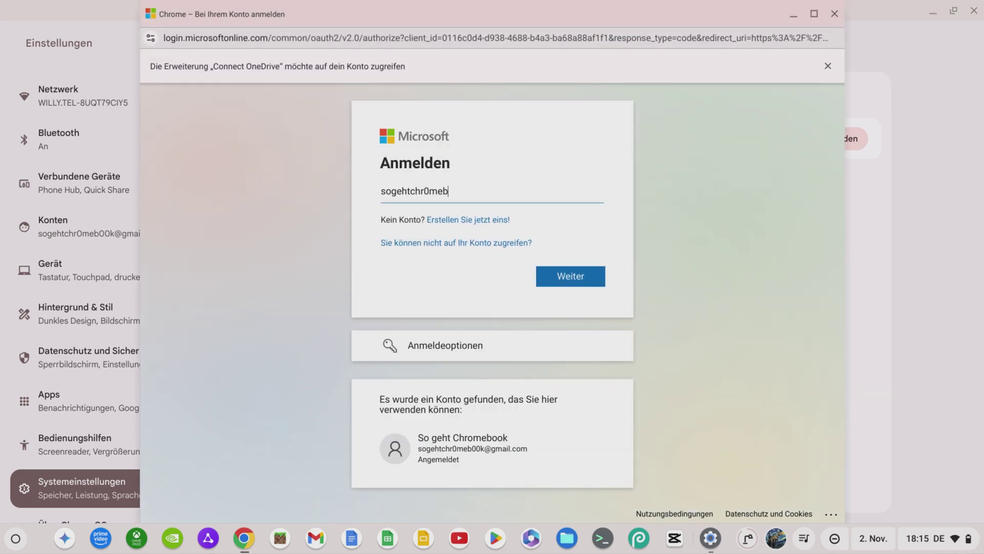
{"action": "key", "text": "Return"}
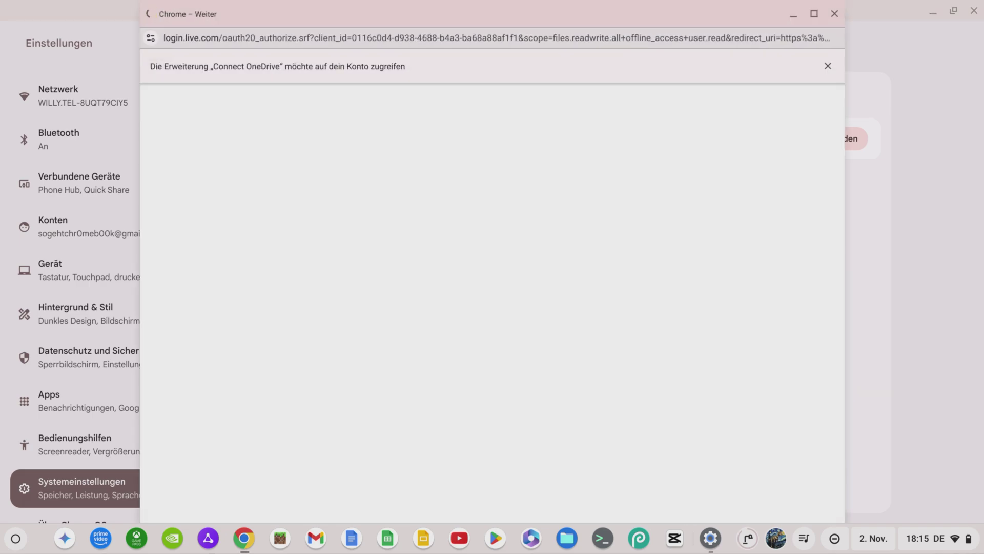
{"action": "scroll", "coordinate": [607, 361], "scroll_direction": "down", "scroll_amount": 3}
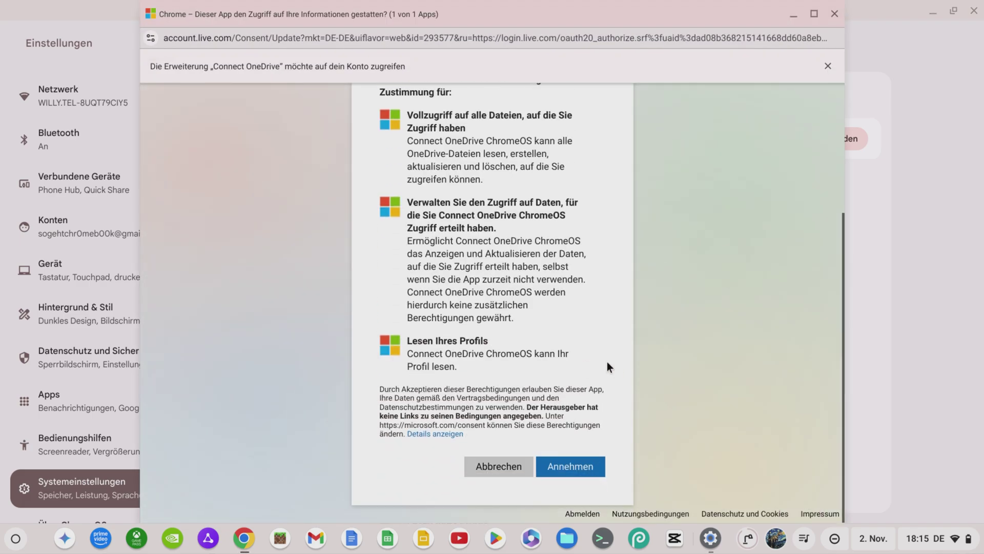
{"action": "left_click", "coordinate": [589, 471]}
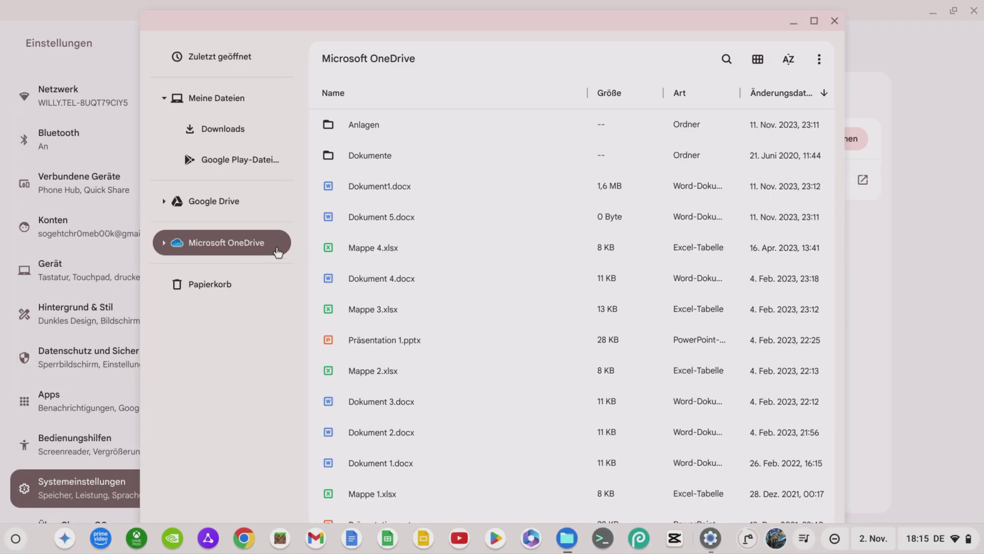
Open Präsentation 1.pptx with Microsoft 365, installing and setting up Microsoft 365 first
{"action": "double_click", "coordinate": [368, 338]}
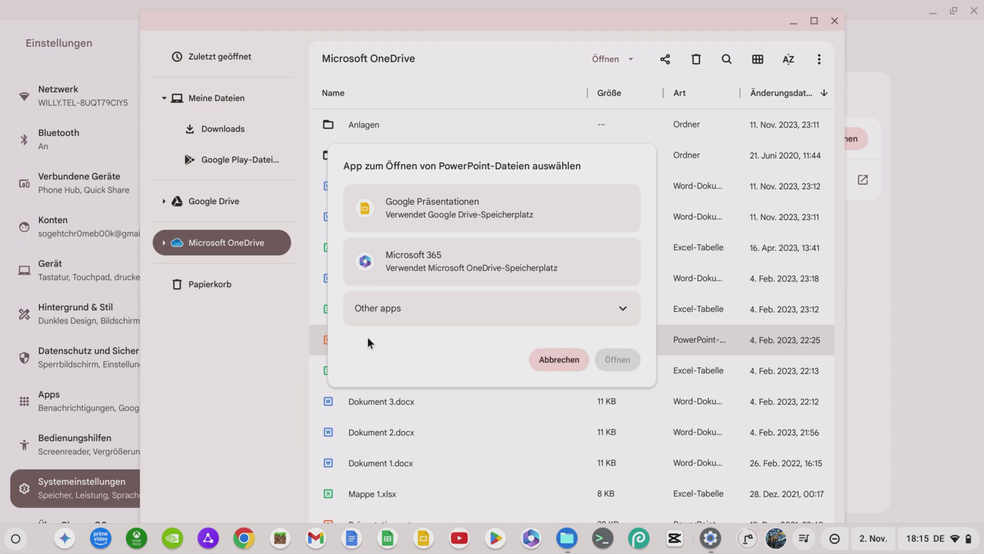
{"action": "left_click", "coordinate": [591, 271]}
{"action": "left_click", "coordinate": [617, 357]}
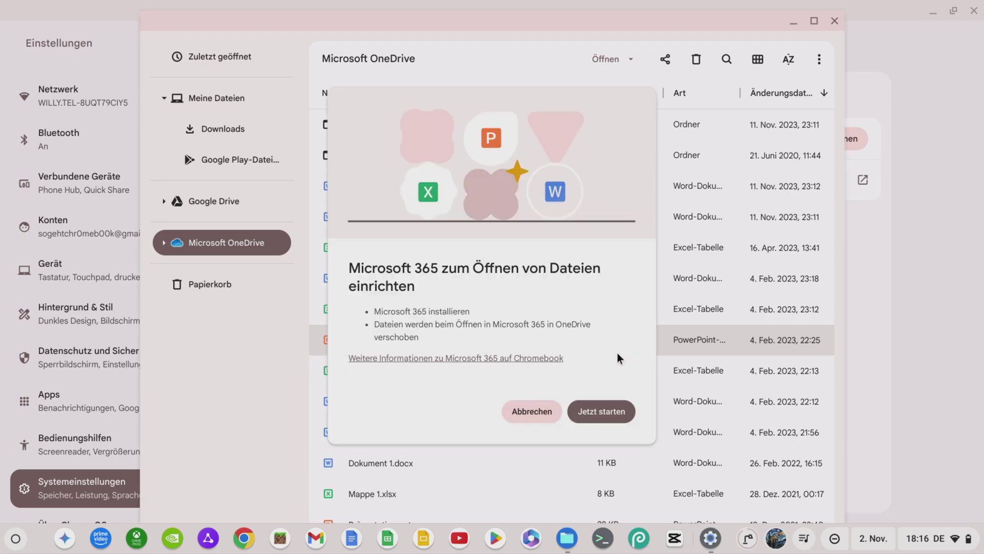
{"action": "left_click", "coordinate": [607, 412]}
{"action": "left_click", "coordinate": [609, 414]}
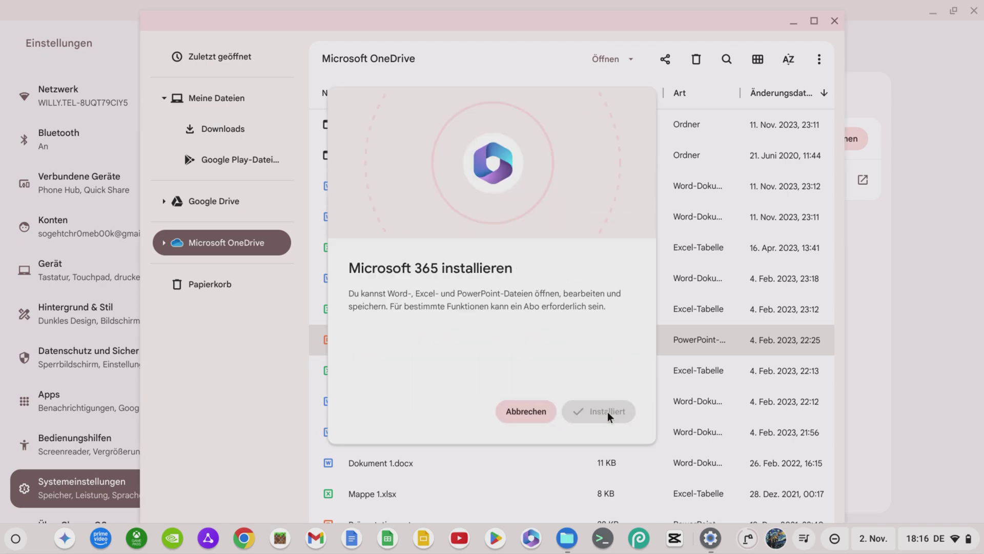
{"action": "left_click", "coordinate": [610, 413]}
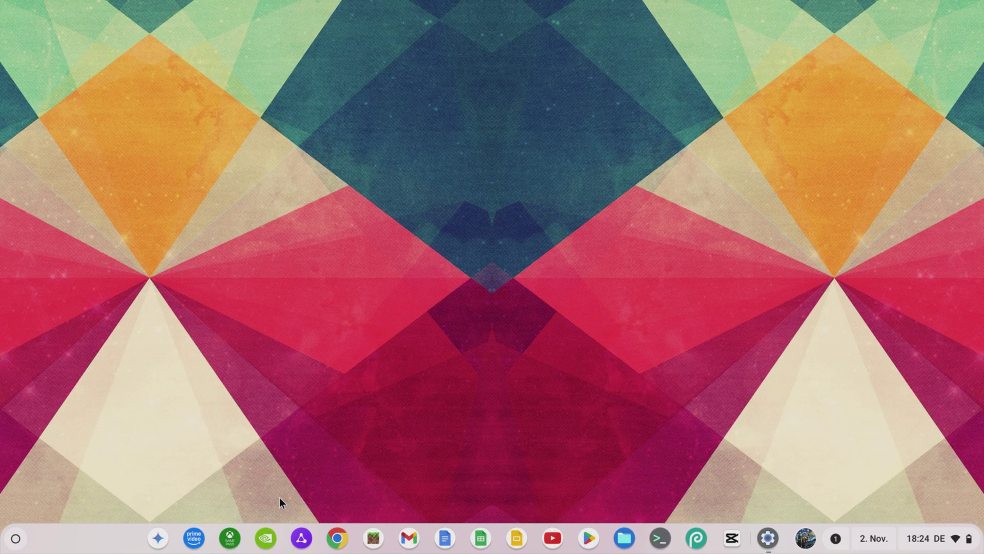
Show desk names, add a desk named Desktop 2, switch to it, then return to Desktop 1
{"action": "right_click", "coordinate": [89, 531]}
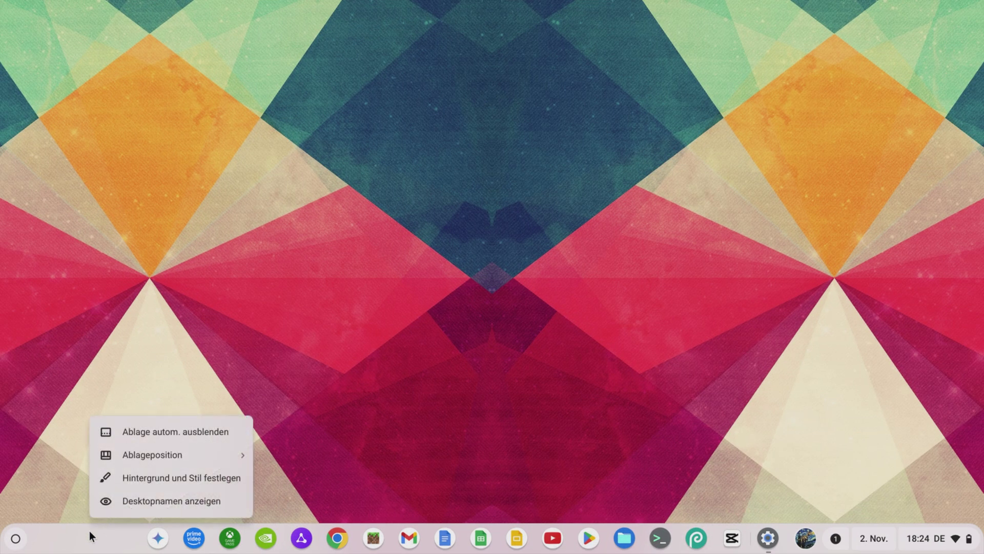
{"action": "left_click", "coordinate": [225, 493]}
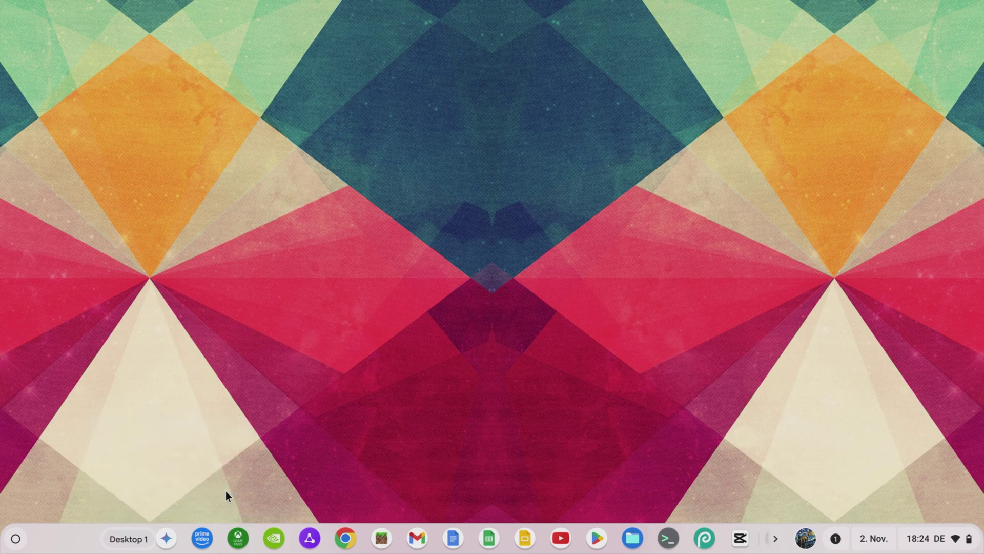
{"action": "left_click", "coordinate": [139, 541]}
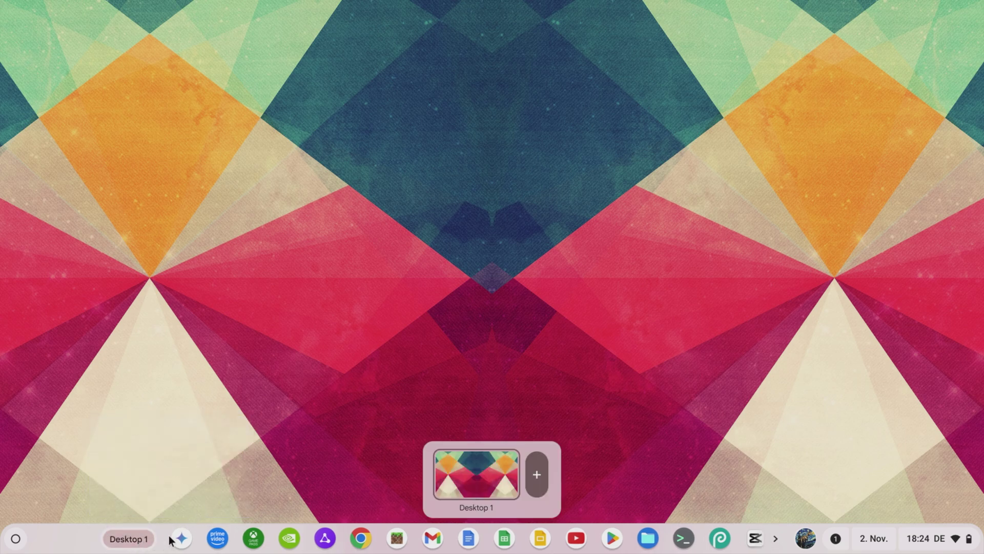
{"action": "left_click", "coordinate": [537, 474]}
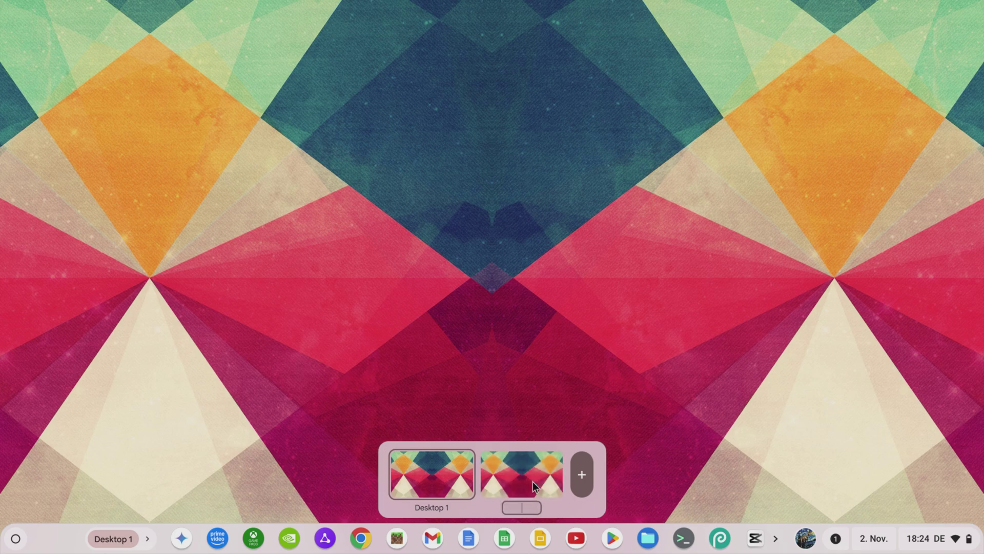
{"action": "type", "text": "Desktop 2"}
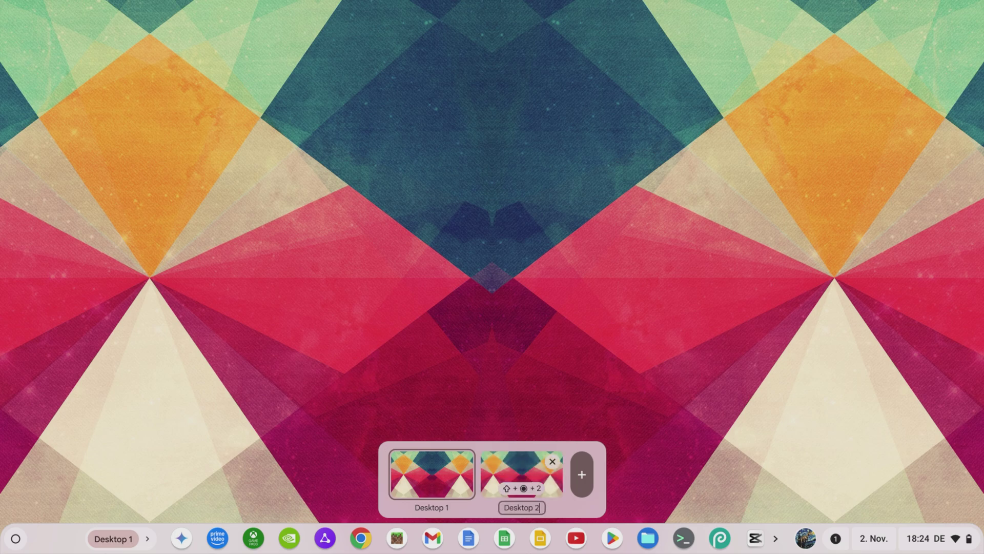
{"action": "key", "text": "Return"}
{"action": "left_click", "coordinate": [521, 473]}
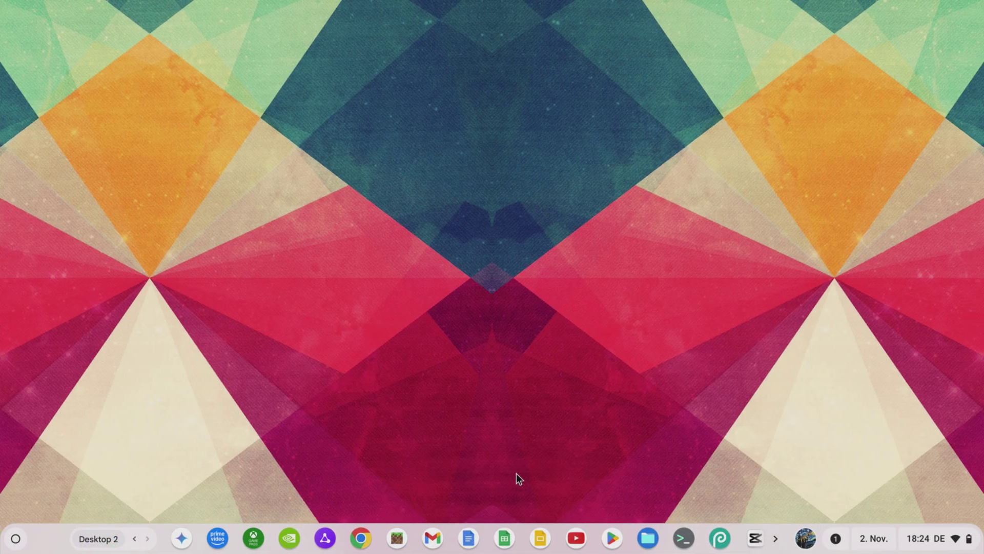
{"action": "left_click", "coordinate": [134, 538]}
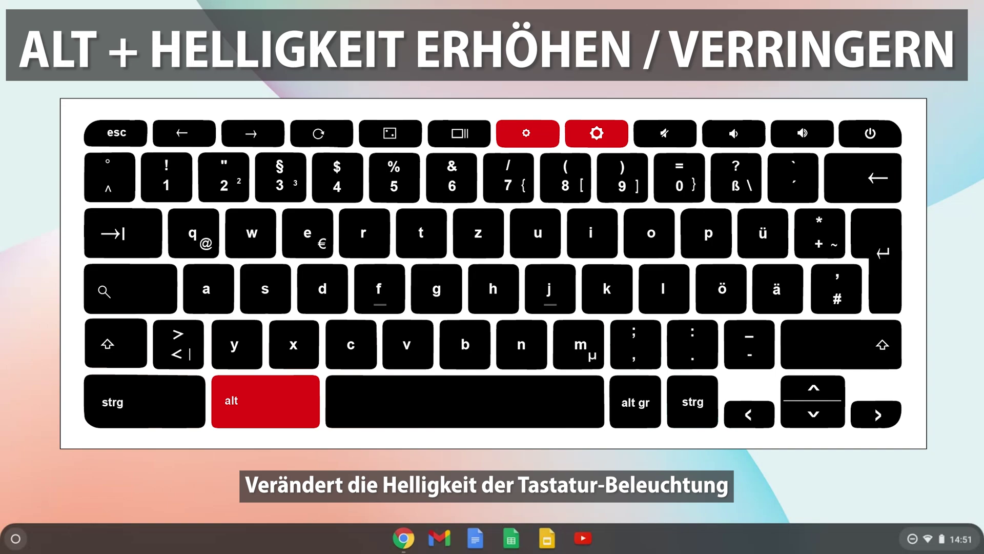
Dim the keyboard backlight to near minimum, raise it to maximum, then search for backlight-control-in-settings
{"action": "key", "text": "alt+XF86MonBrightnessDown"}
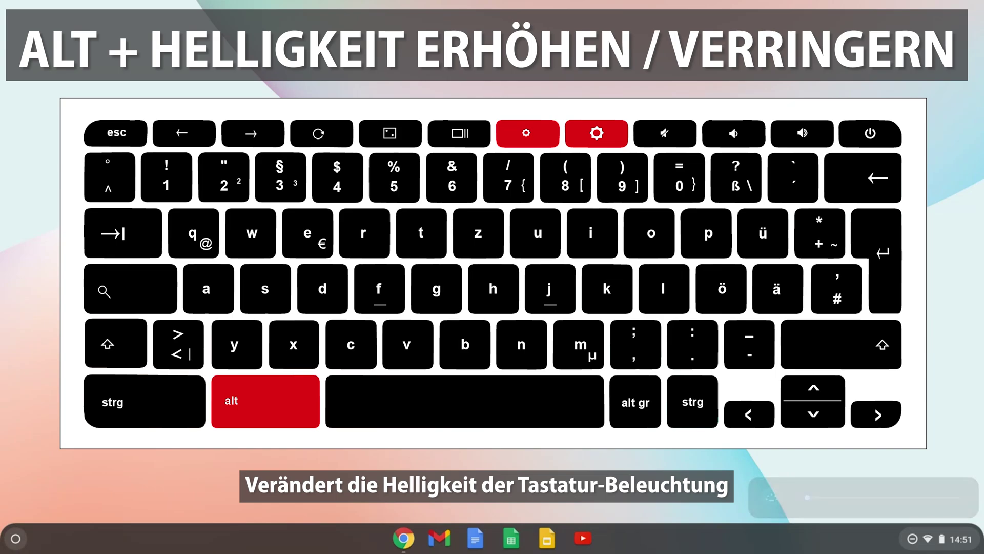
{"action": "key", "text": "alt+XF86MonBrightnessUp"}
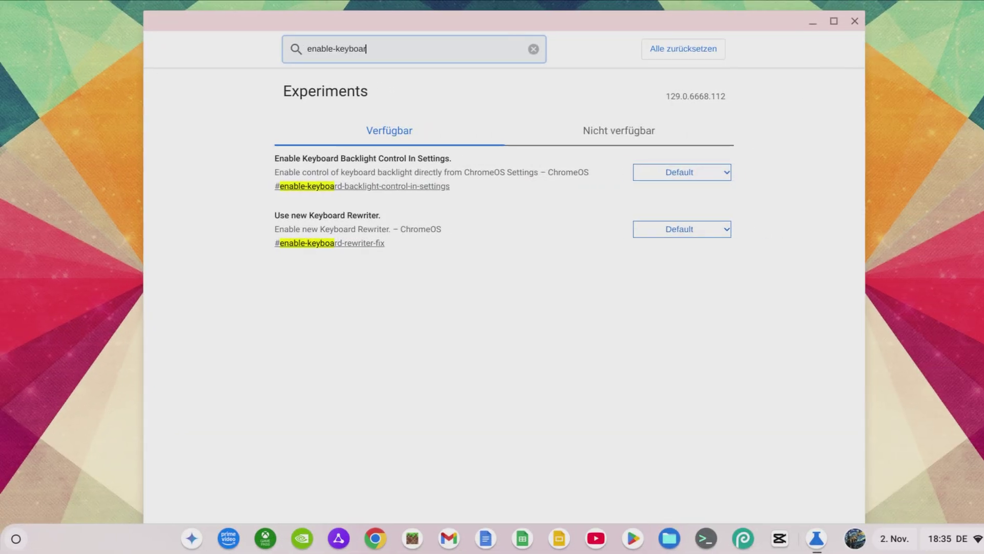
{"action": "type", "text": "backlight-con"}
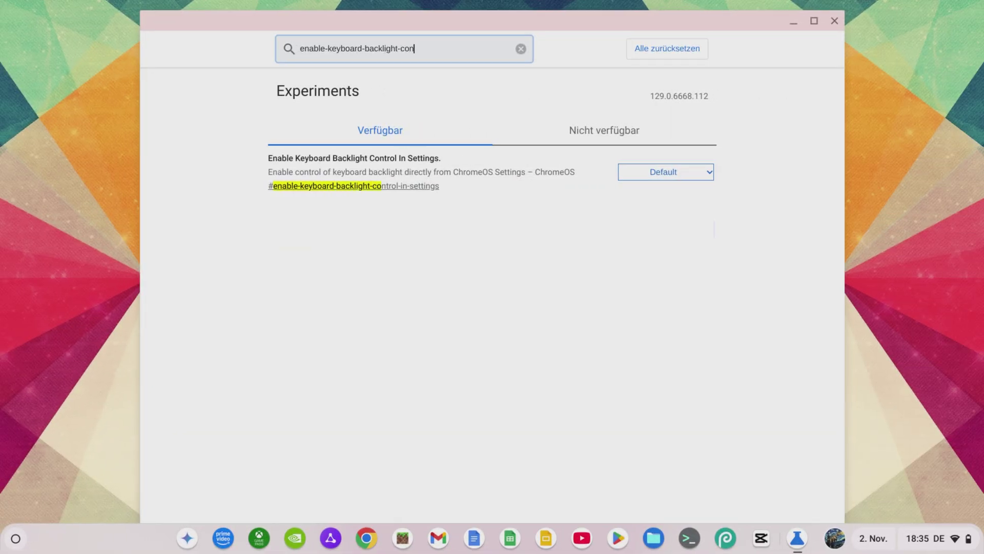
{"action": "type", "text": "trol-in-settings"}
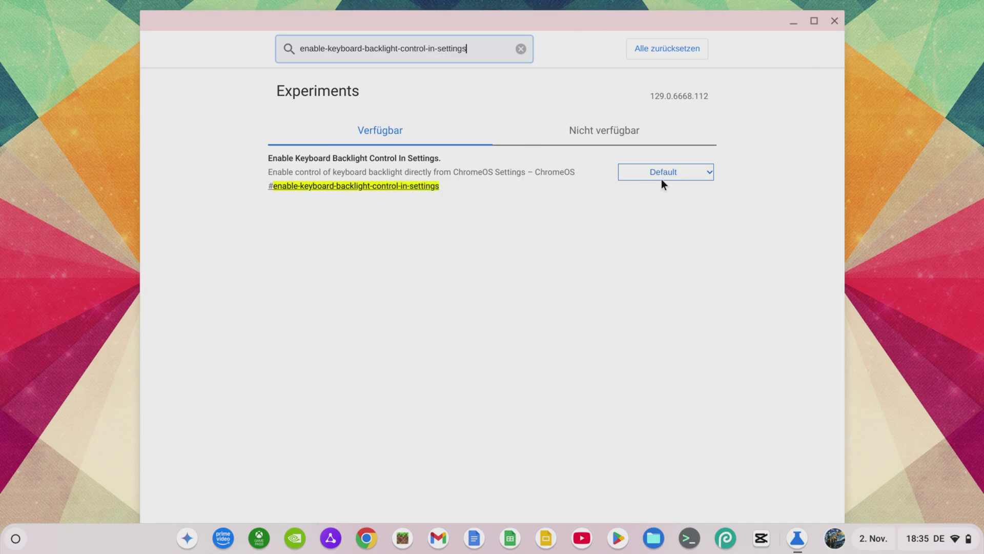
Set the Enable Keyboard Backlight Control In Settings flag to Enabled
{"action": "left_click", "coordinate": [690, 175]}
{"action": "left_click", "coordinate": [686, 203]}
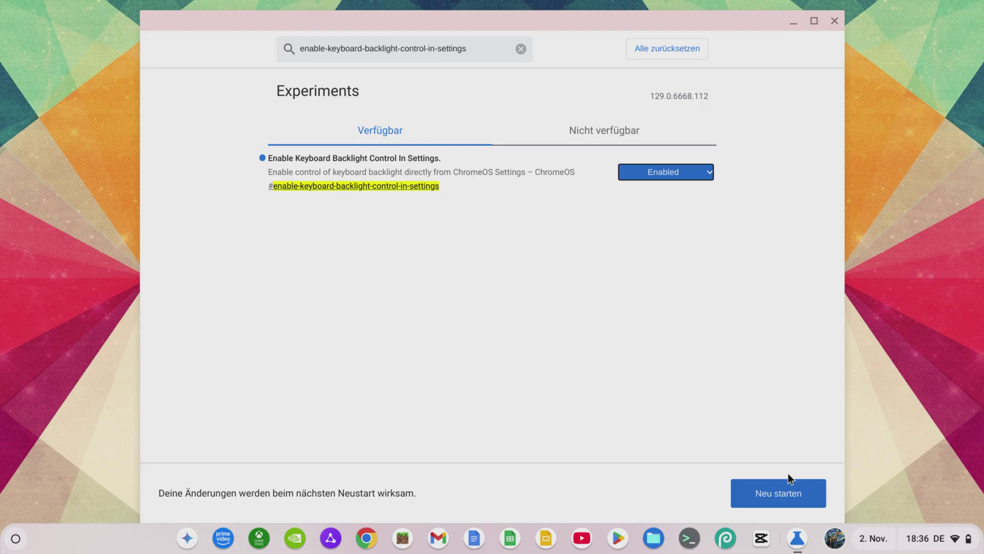